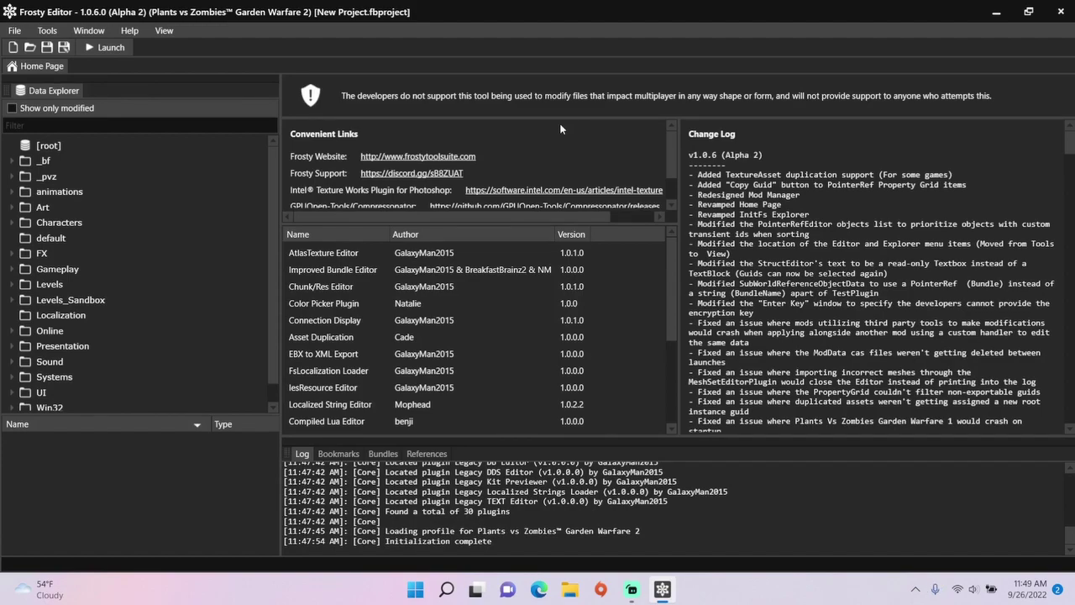
# Browse the Data Explorer to the Gameplay > Soldiers > Customizations folder
pyautogui.click(13, 268)
pyautogui.scroll(-3, 34, 280)
pyautogui.scroll(-2, 34, 279)
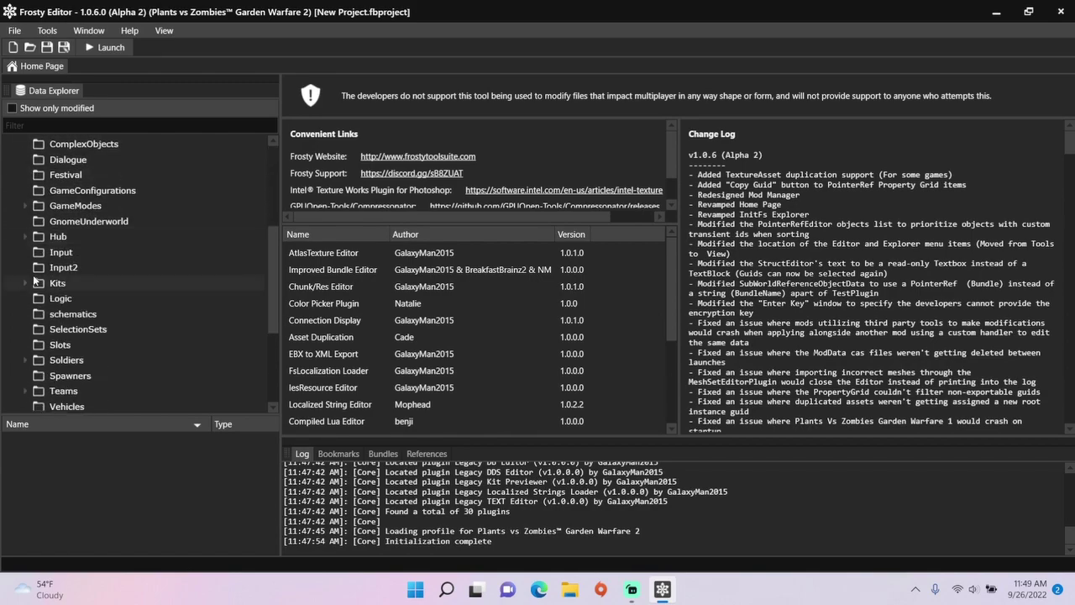
pyautogui.click(25, 327)
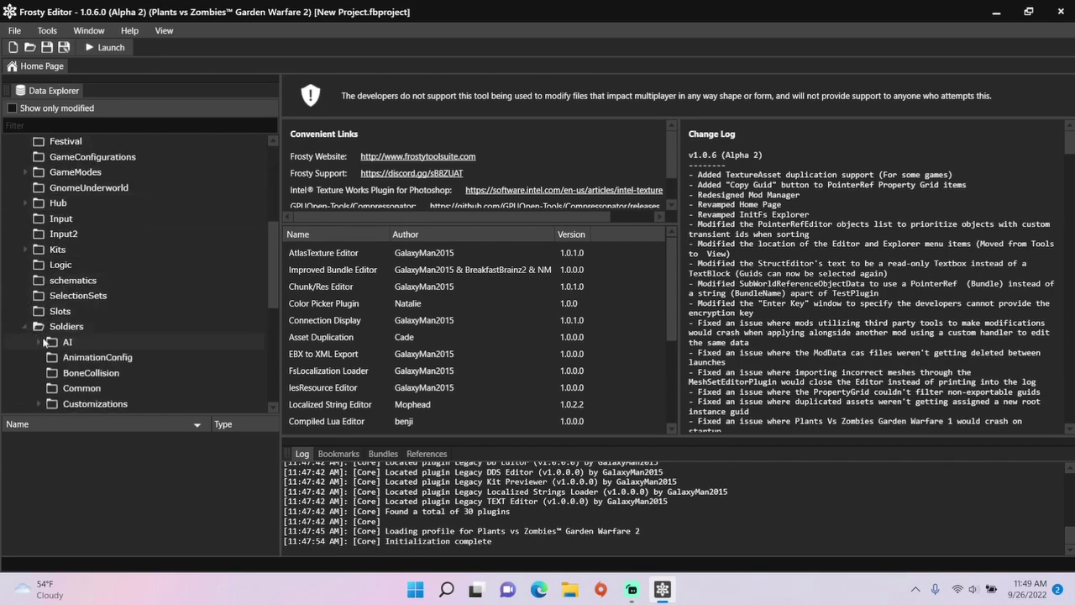
pyautogui.click(83, 403)
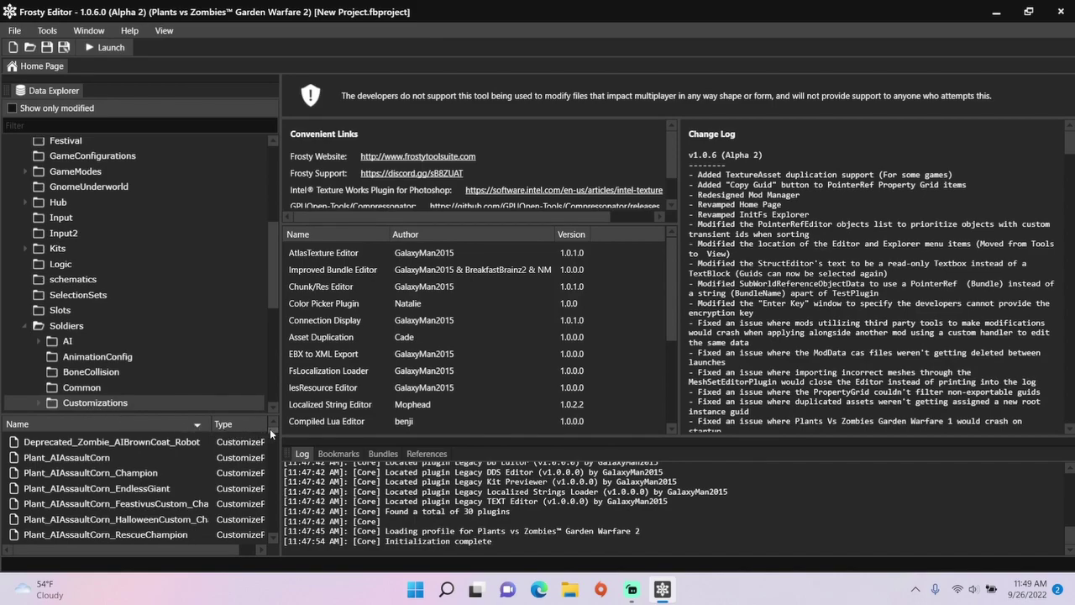
# Open the Zombie_AICaptainBrainz_Cozmic customization asset
pyautogui.moveTo(270, 429); pyautogui.dragTo(275, 484)
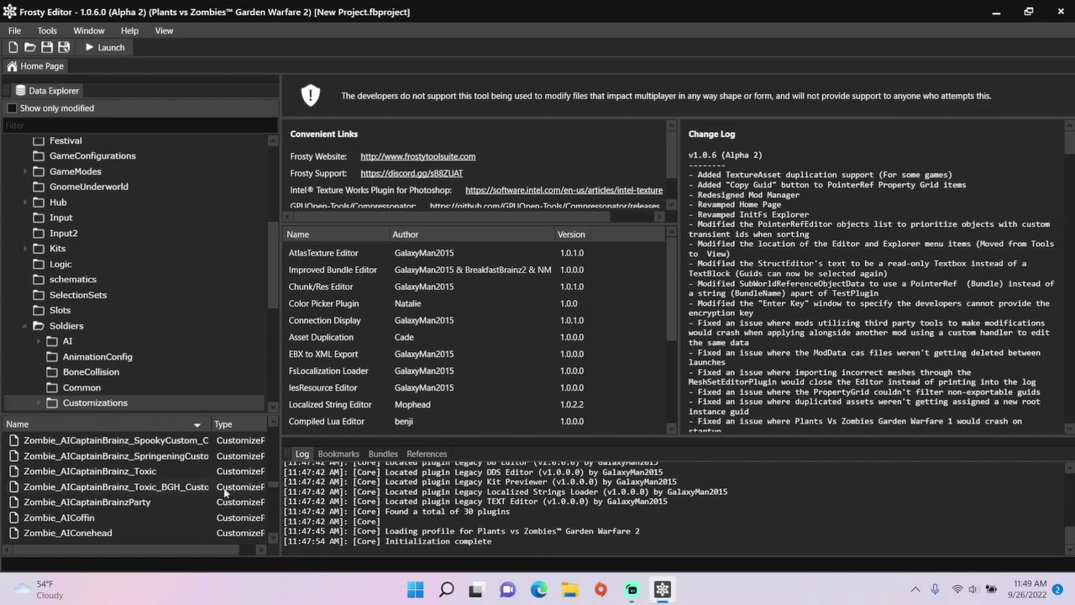
pyautogui.scroll(3, 178, 490)
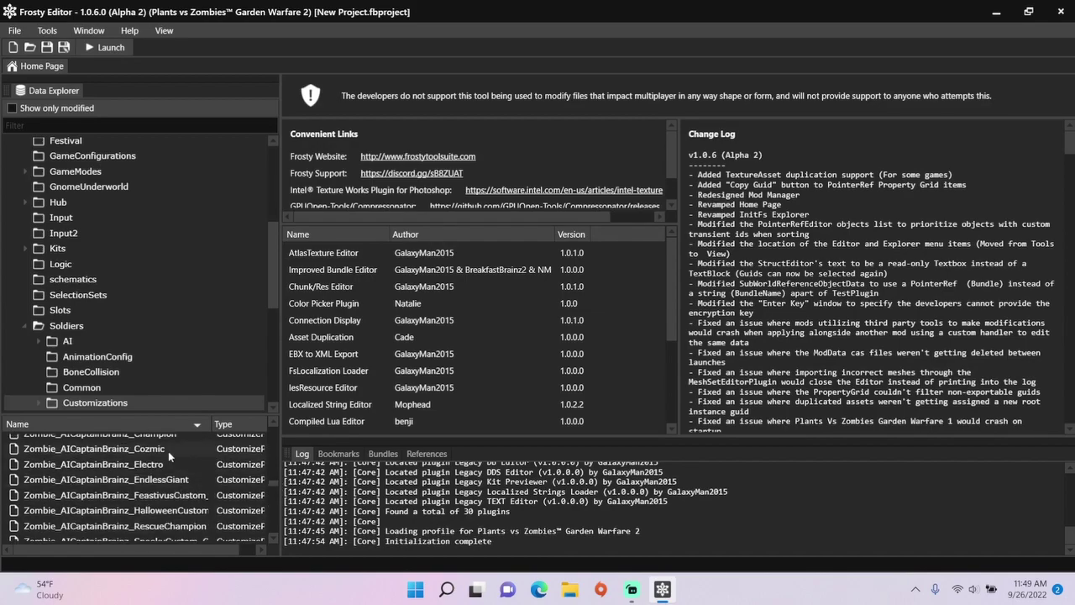
pyautogui.doubleClick(166, 451)
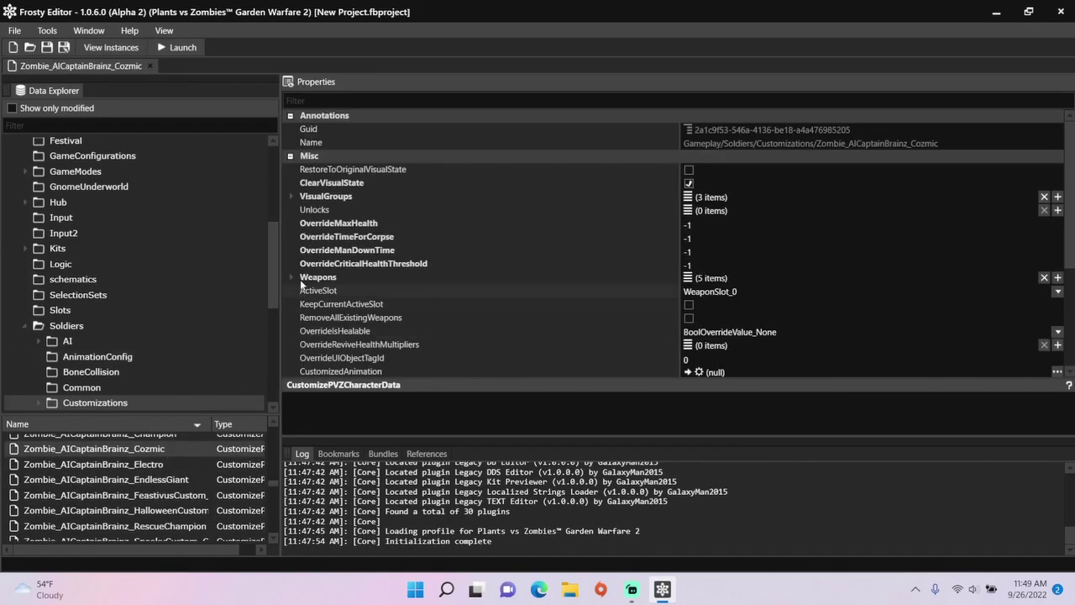
# Expand the Visual list of VisualGroups [1] in the Cozmic customization
pyautogui.click(292, 197)
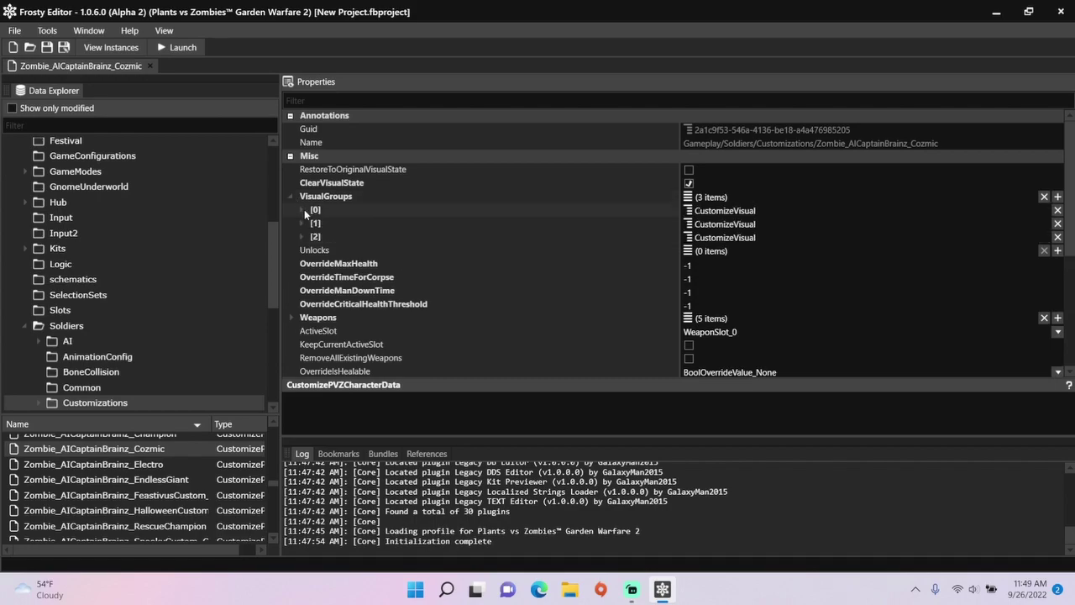
pyautogui.click(302, 222)
pyautogui.click(311, 239)
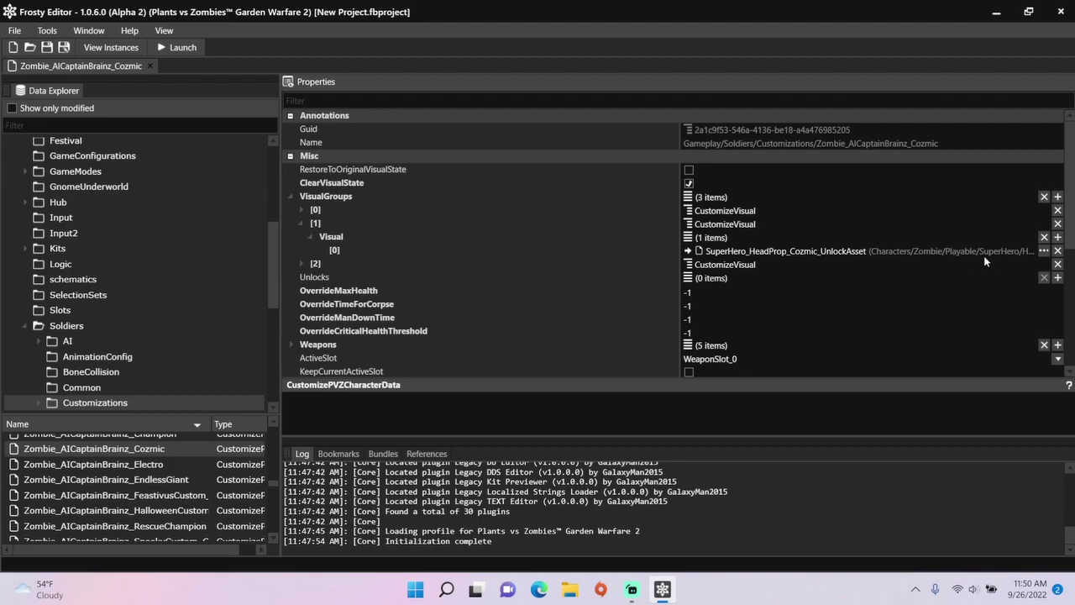
# Find the assigned Cozmic head prop in the data explorer and add an empty Visual entry
pyautogui.click(1041, 252)
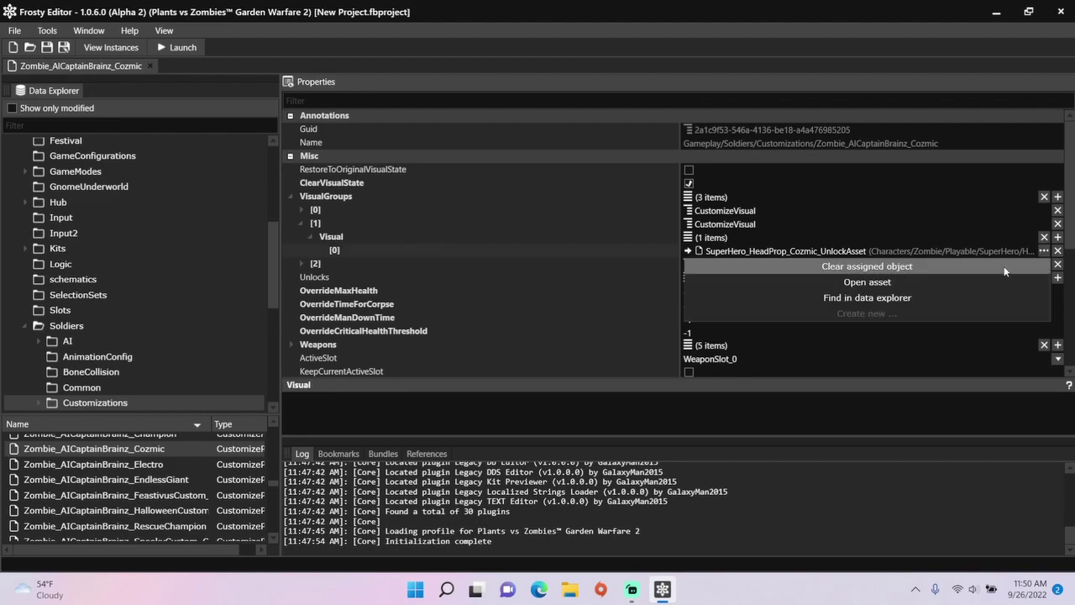
pyautogui.click(951, 299)
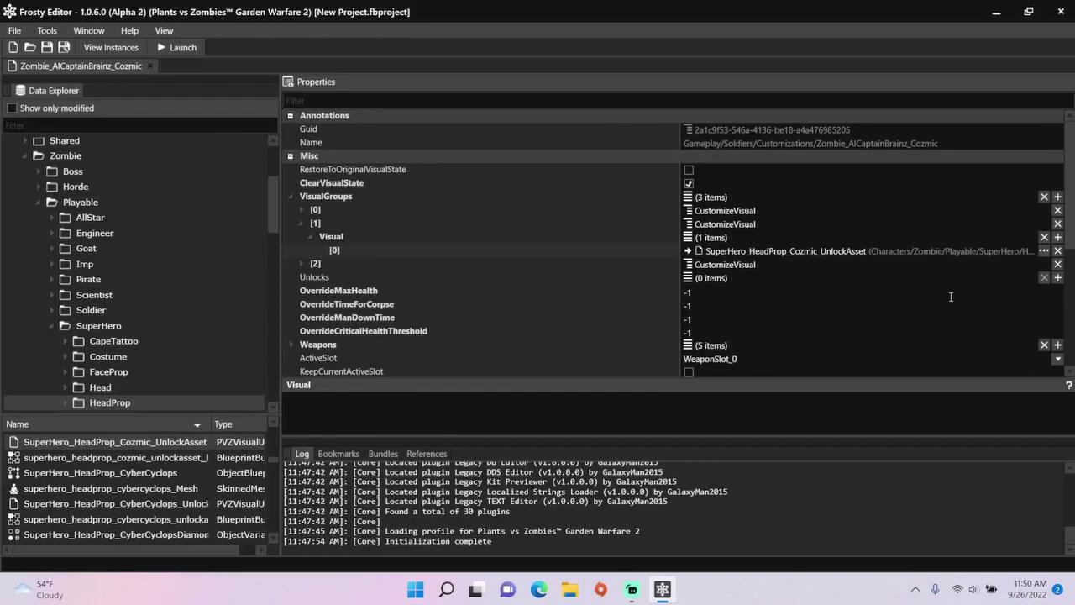
pyautogui.click(1058, 237)
# Assign the CyberCyclops and CyclingWing head prop unlock assets to Visual slots [1] and [2]
pyautogui.click(1057, 237)
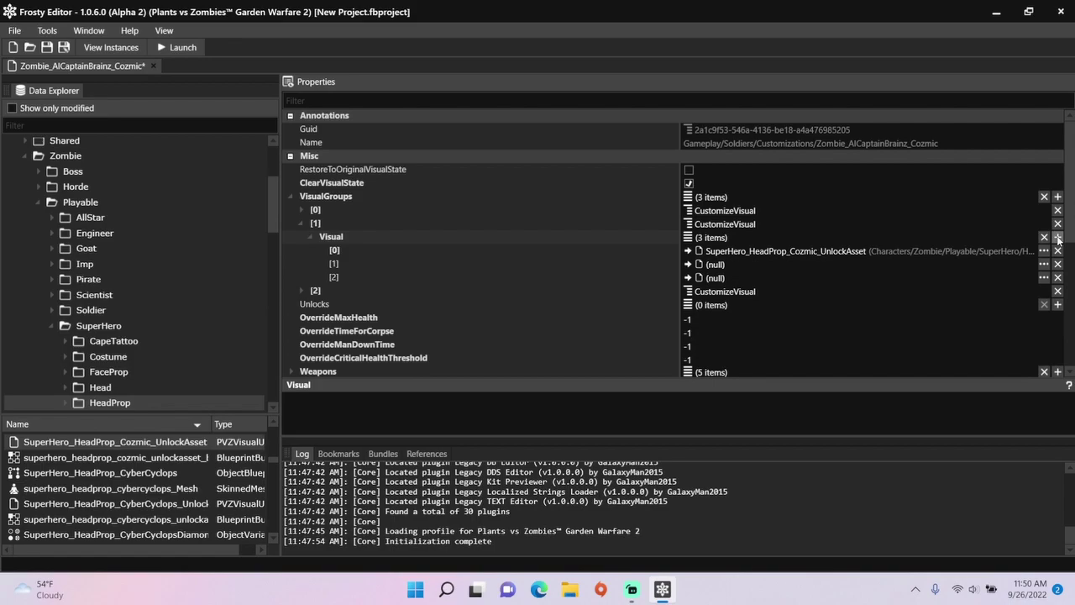
pyautogui.click(163, 504)
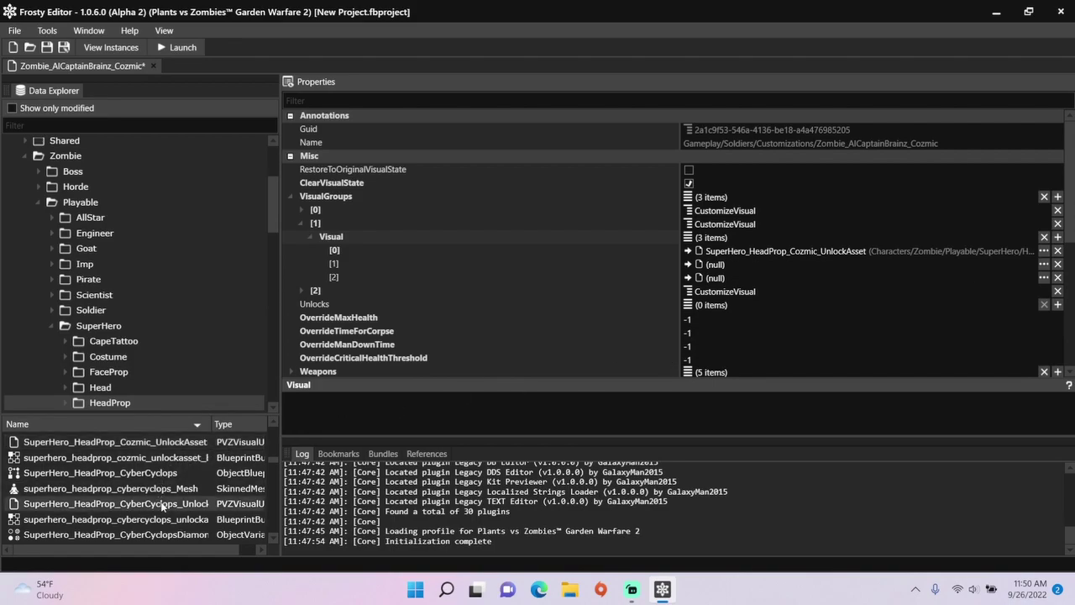
pyautogui.click(687, 265)
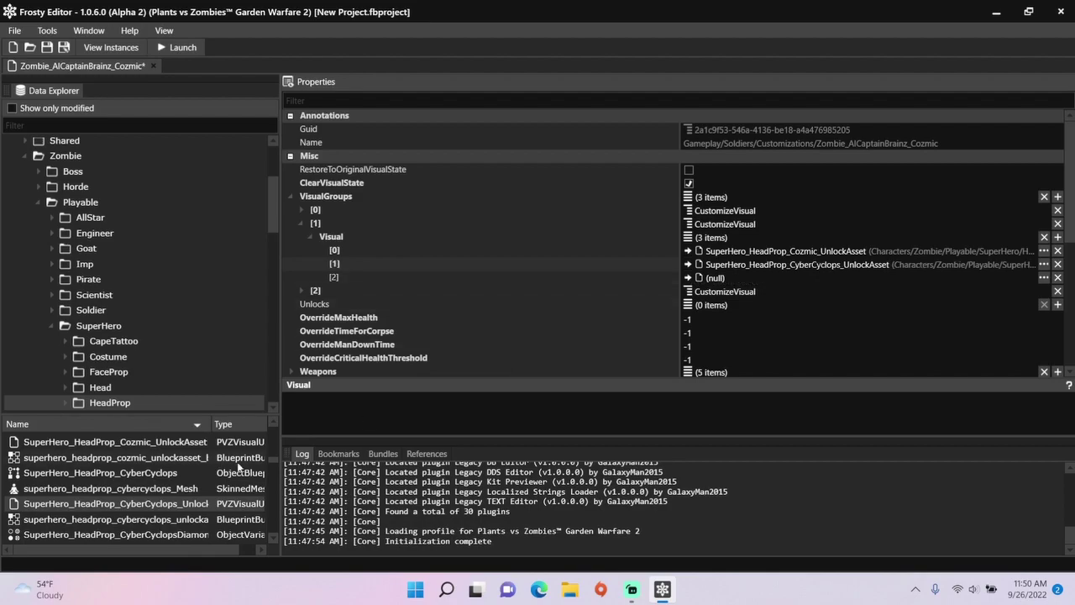
pyautogui.scroll(-5, 238, 460)
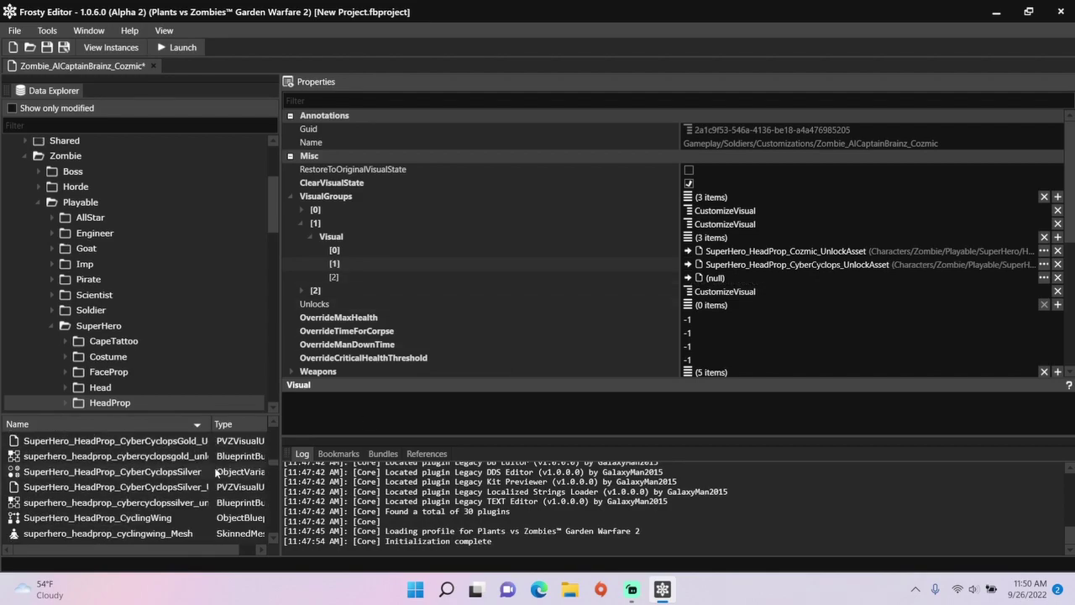
pyautogui.scroll(-3, 216, 473)
pyautogui.click(173, 486)
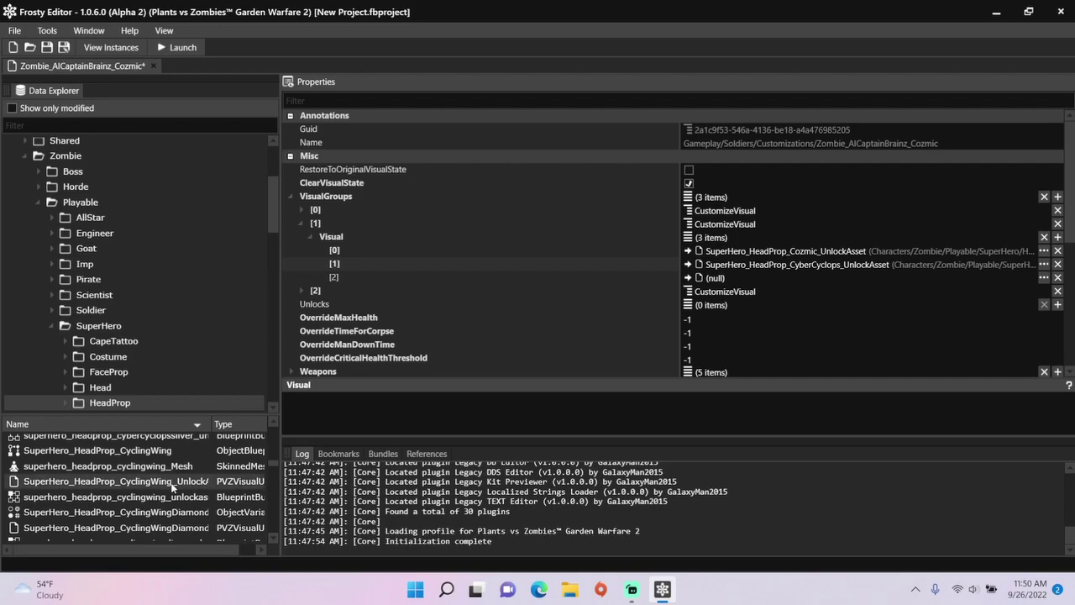
pyautogui.click(689, 278)
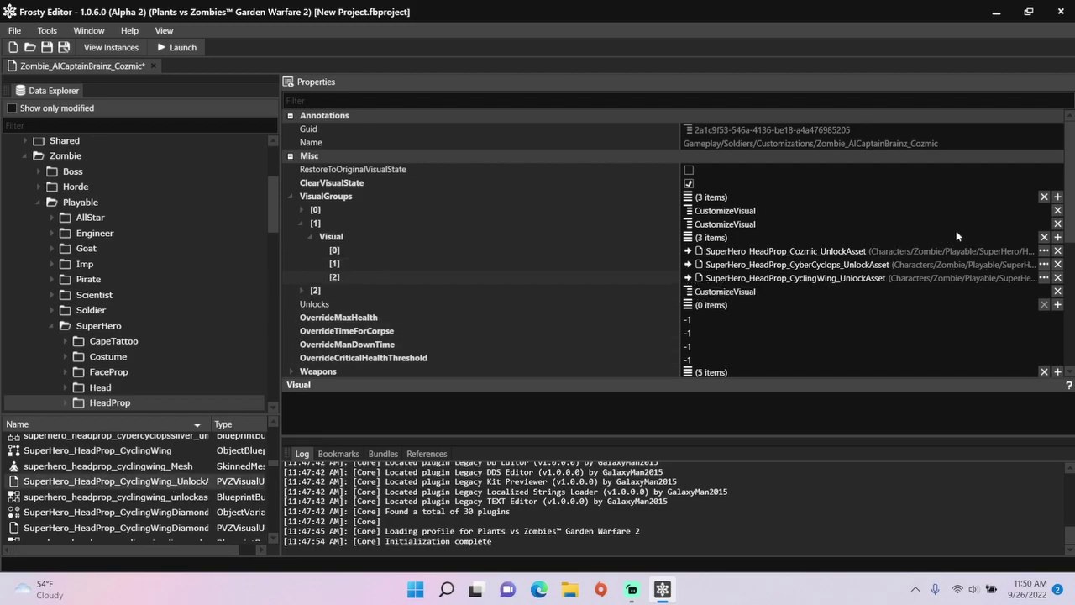
pyautogui.click(1057, 197)
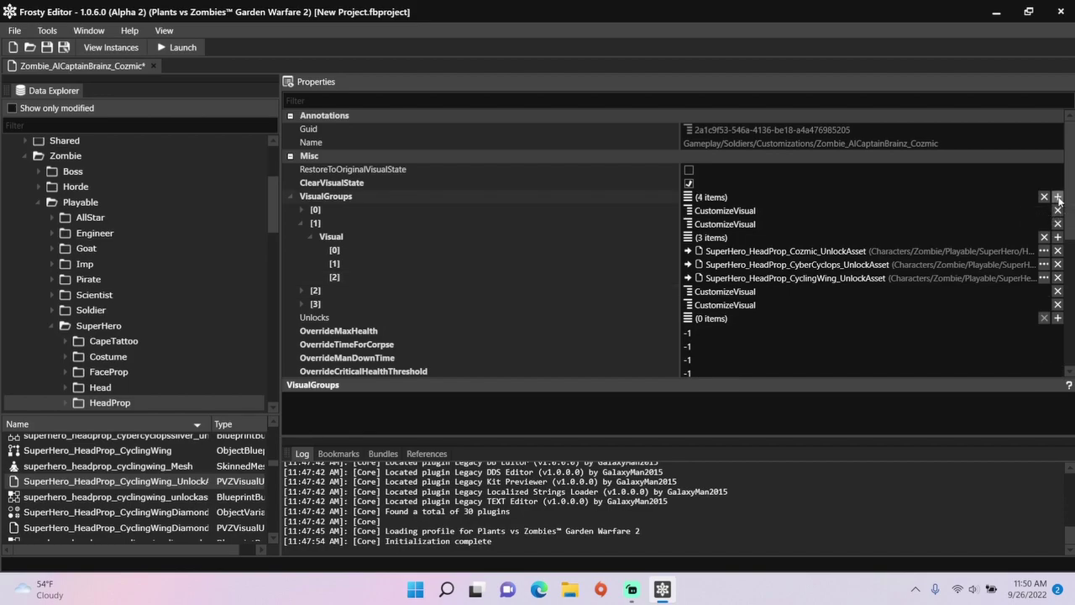
# Add visual groups [3] and [4], giving group [3] three empty Visual slots
pyautogui.click(1058, 196)
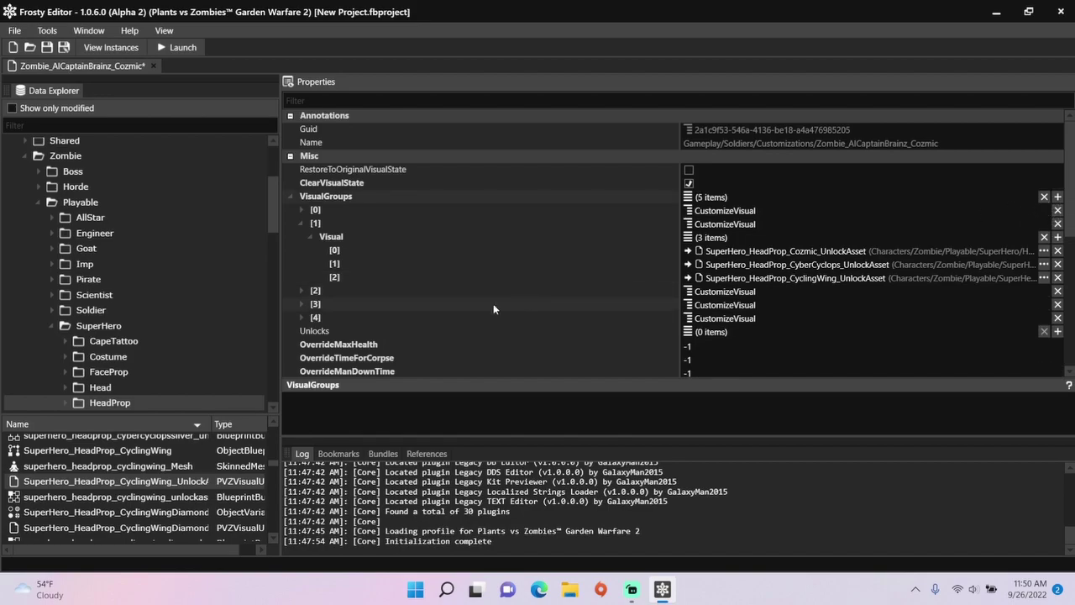
pyautogui.click(304, 303)
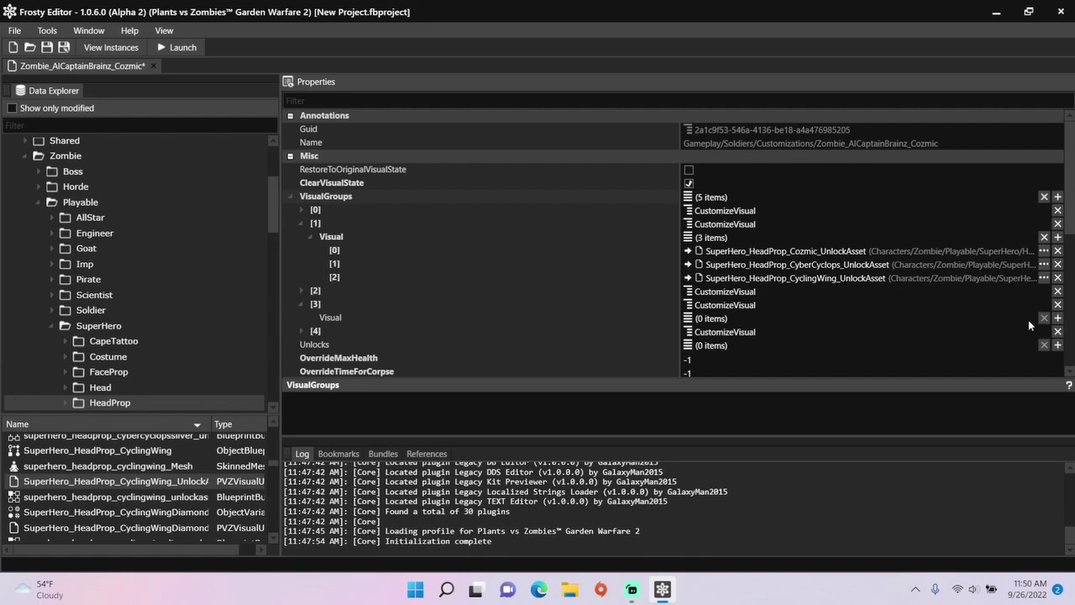
pyautogui.click(1058, 318)
pyautogui.click(1058, 318)
pyautogui.click(1057, 318)
pyautogui.click(311, 316)
pyautogui.scroll(-1, 362, 320)
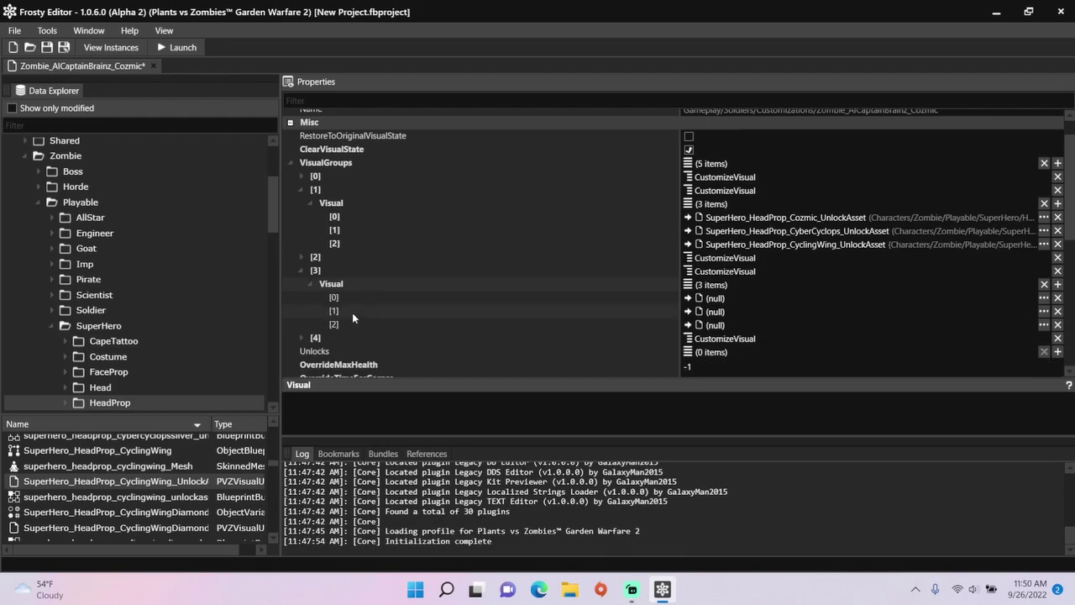
pyautogui.click(128, 374)
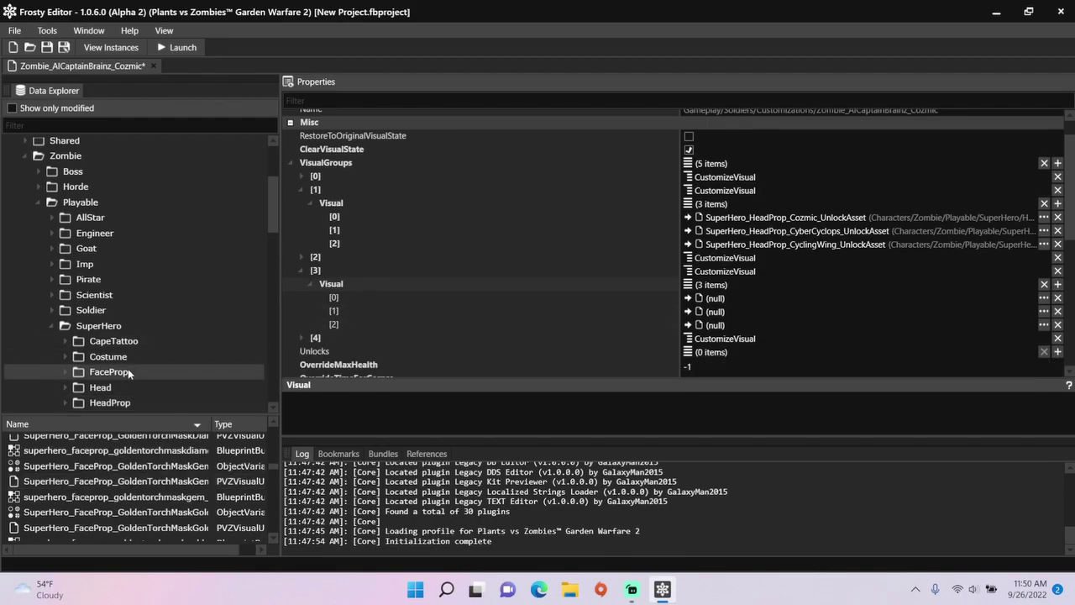
# Fill group [3]'s slots with GoldenTorchMaskGem, KnightVisor and MetalFace face prop unlock assets
pyautogui.click(157, 483)
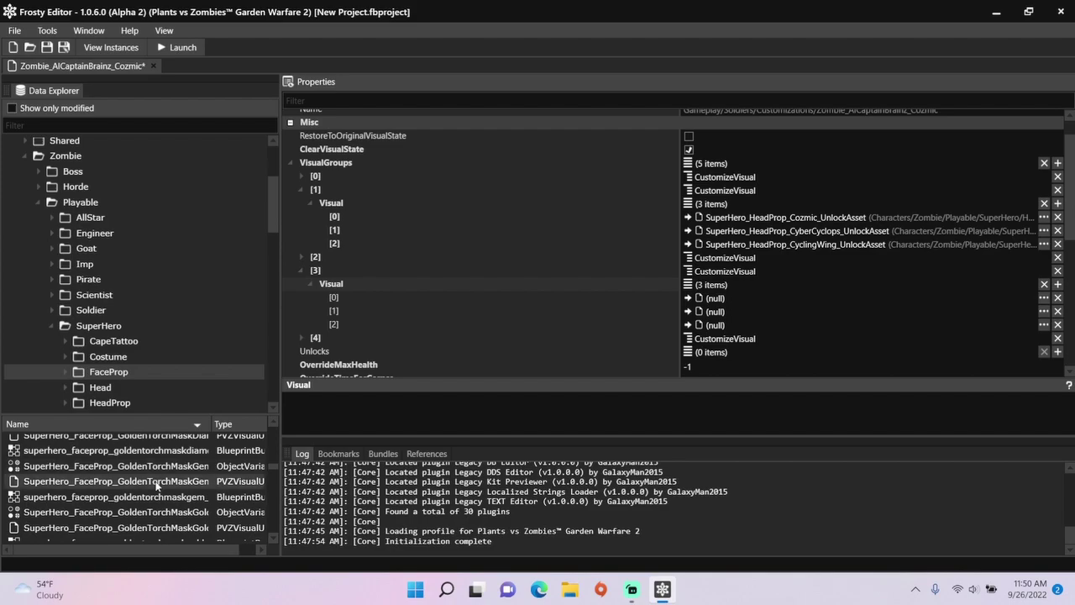
pyautogui.click(688, 298)
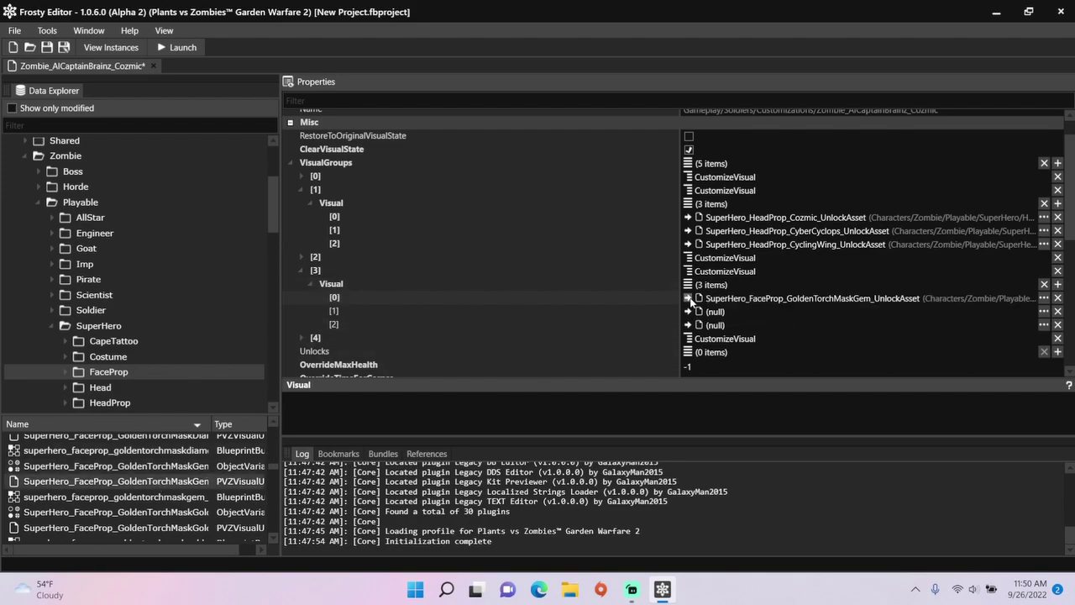
pyautogui.scroll(-5, 213, 483)
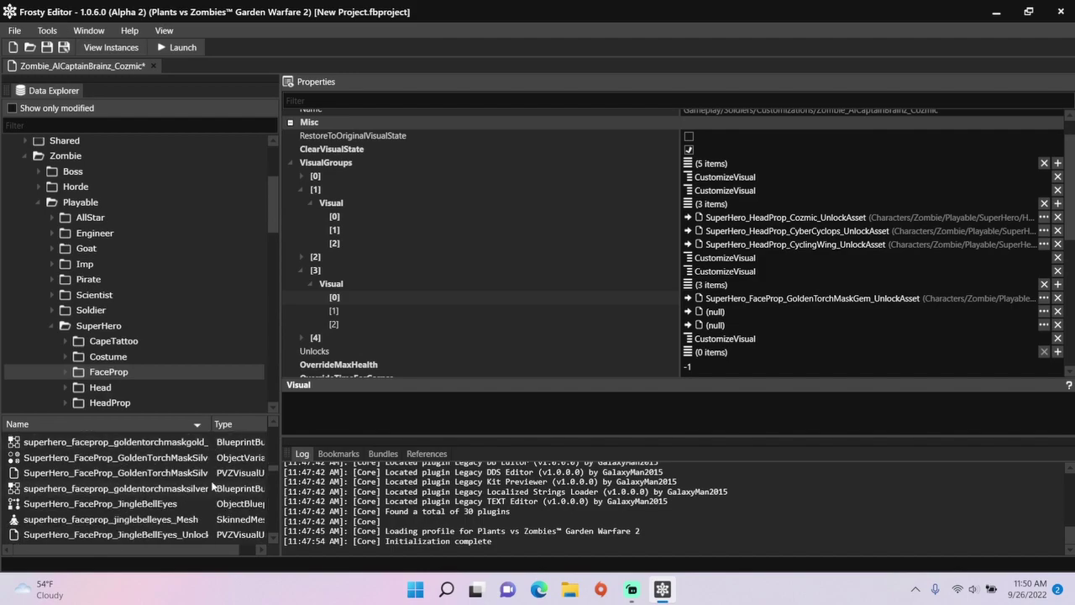
pyautogui.scroll(-1, 212, 486)
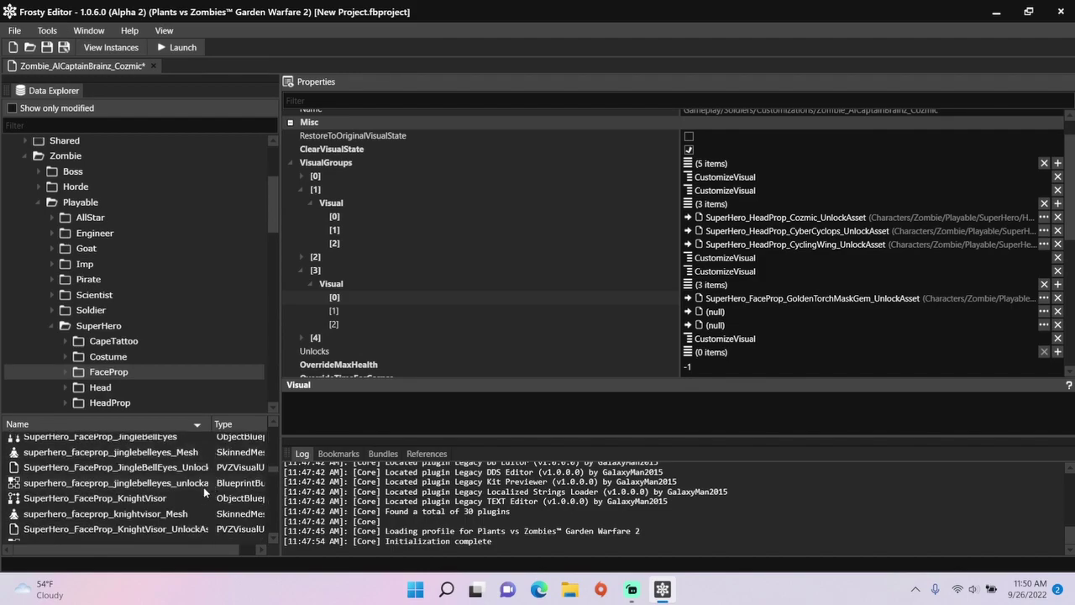
pyautogui.click(192, 528)
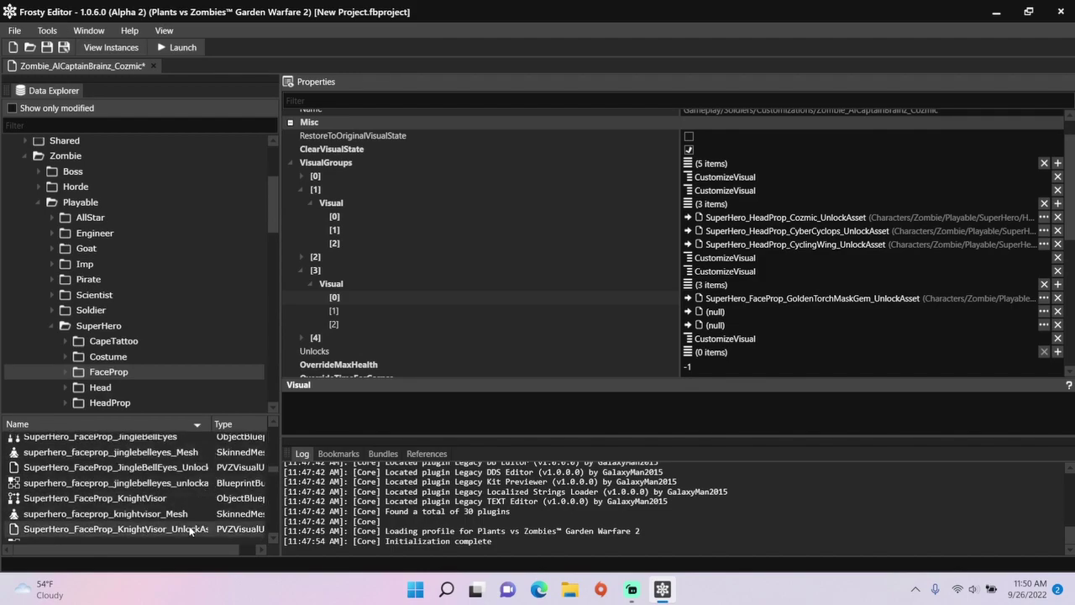
pyautogui.click(689, 313)
pyautogui.scroll(-3, 176, 485)
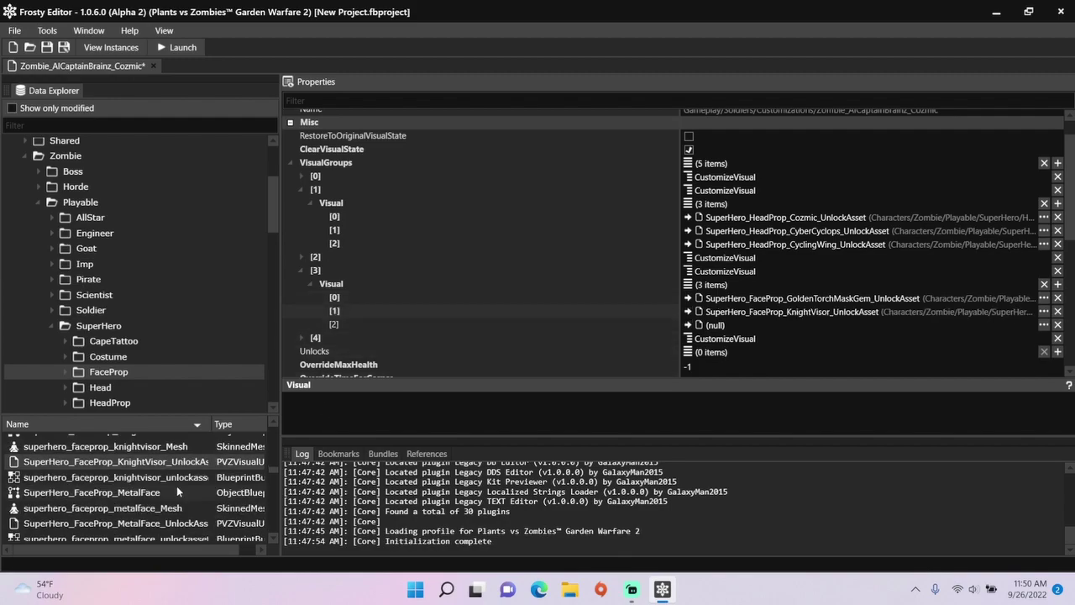
pyautogui.click(180, 489)
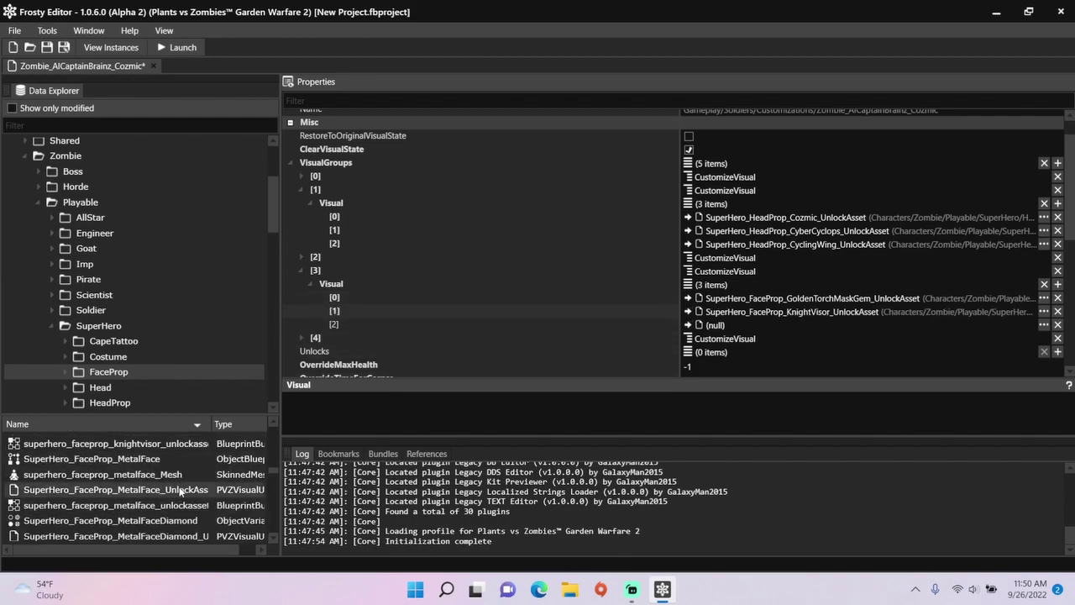
pyautogui.click(688, 325)
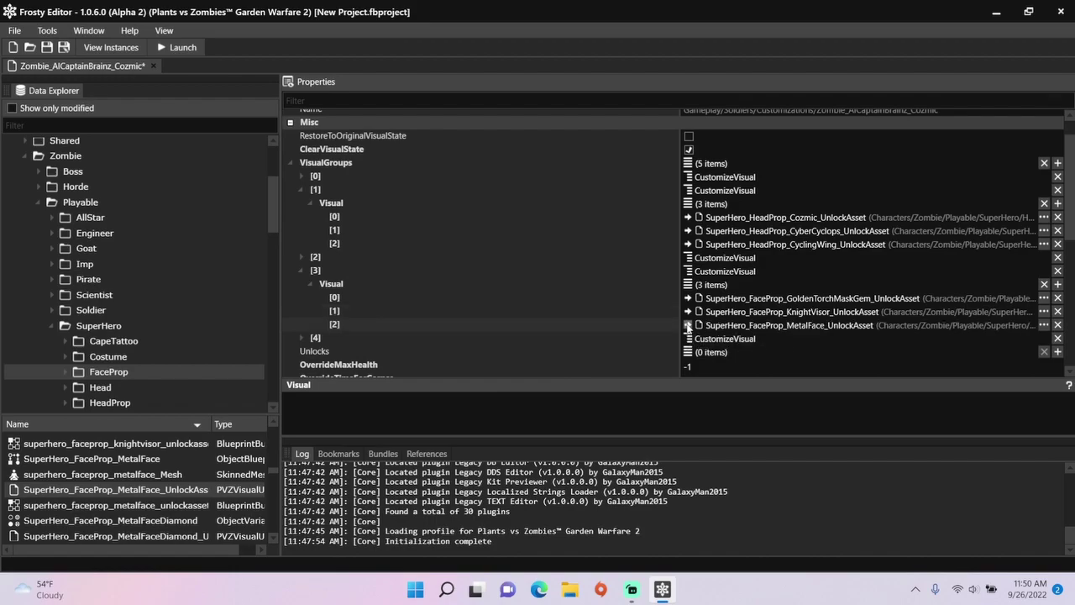
pyautogui.click(303, 337)
pyautogui.scroll(-1, 476, 320)
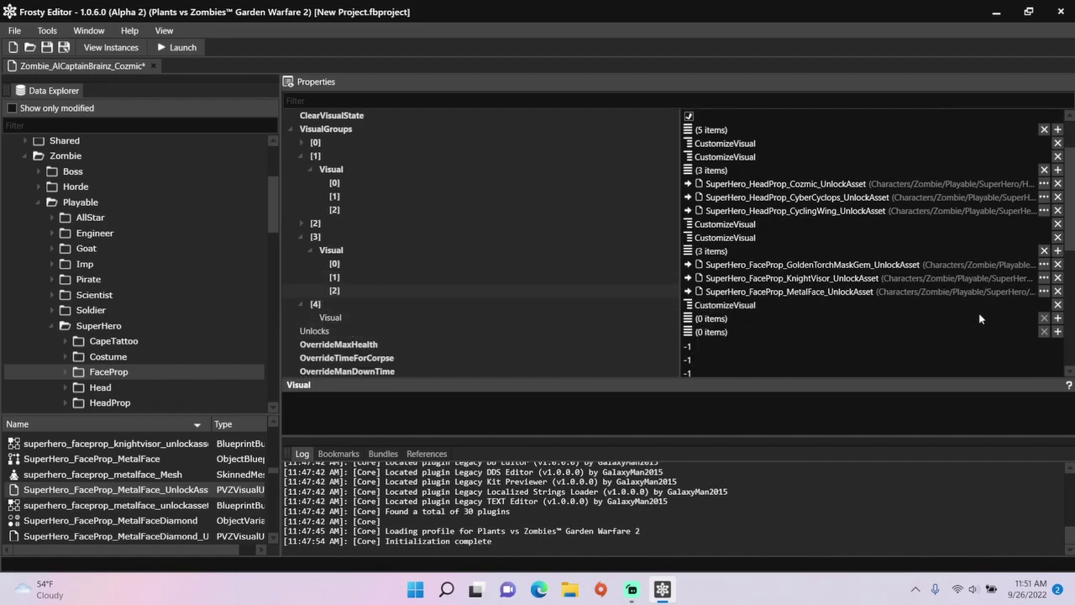
# Add three empty Visual slots to group [4] and list the MouthProp assets
pyautogui.click(1058, 318)
pyautogui.click(1058, 318)
pyautogui.click(1058, 319)
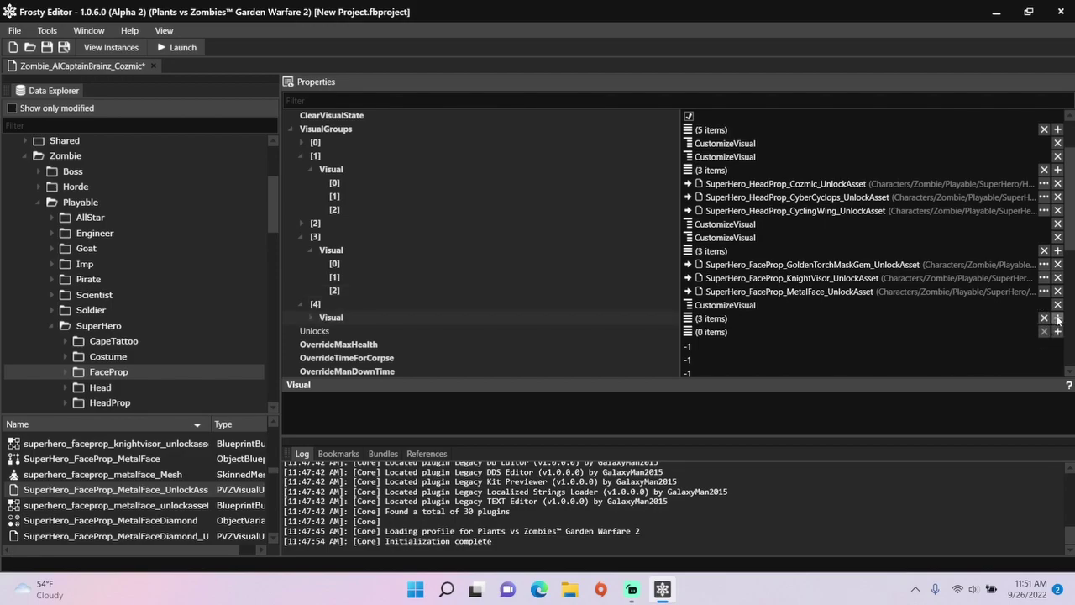
pyautogui.click(312, 318)
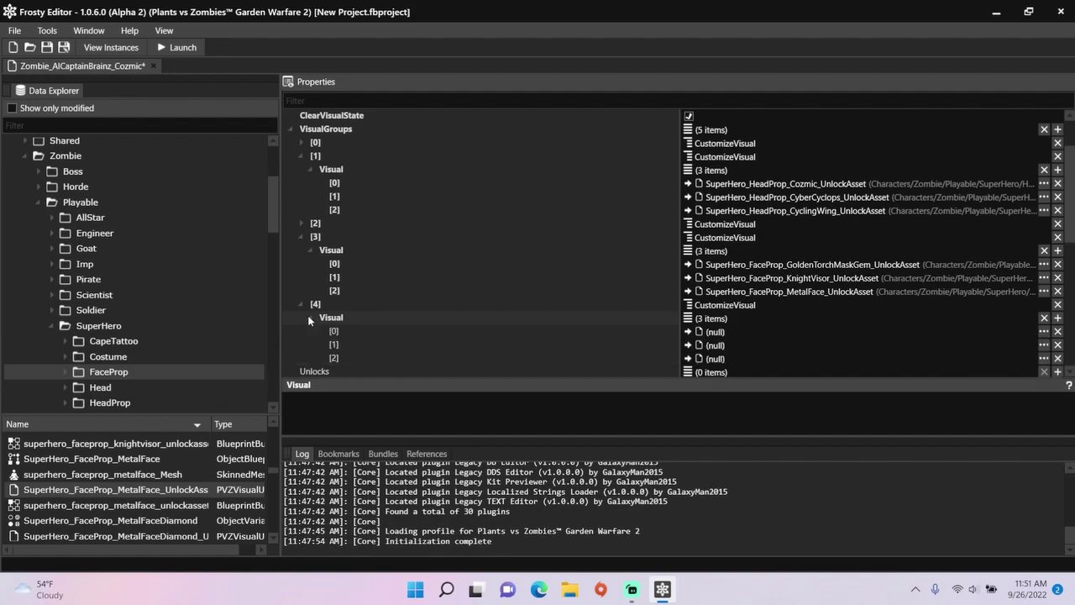
pyautogui.scroll(-2, 210, 316)
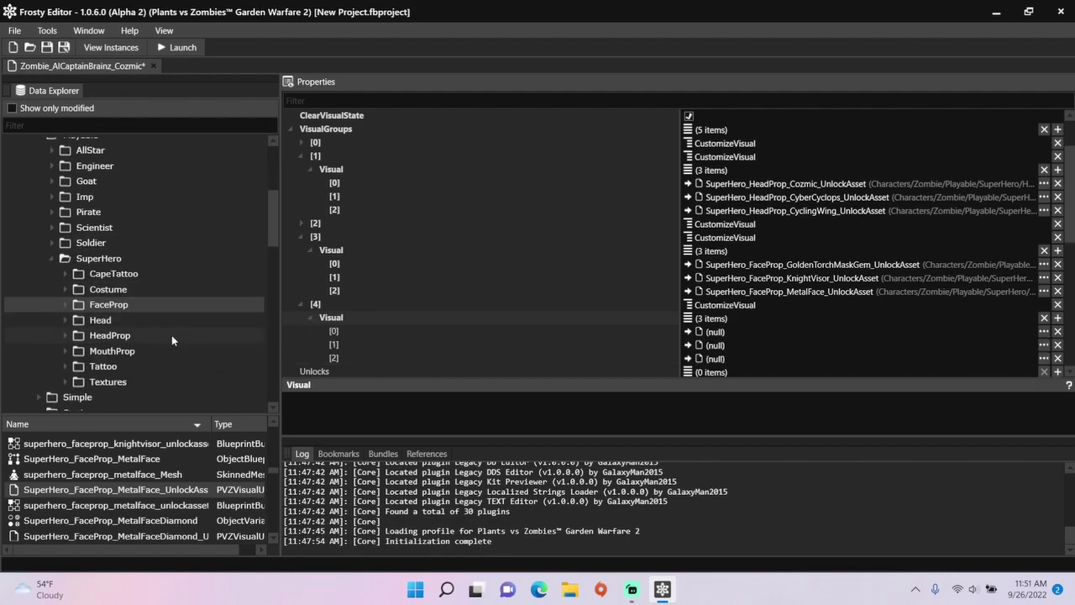
pyautogui.click(159, 351)
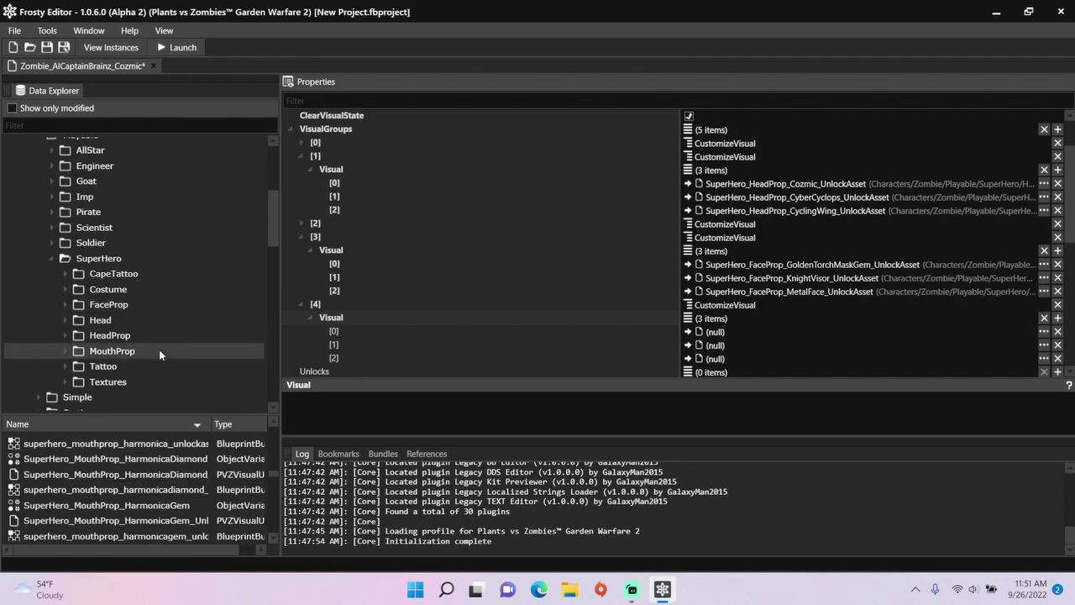
# Assign HarmonicaDiamond, JetEngineFace and KnightBeard mouth prop unlock assets to slots [0], [1], [2]
pyautogui.click(183, 476)
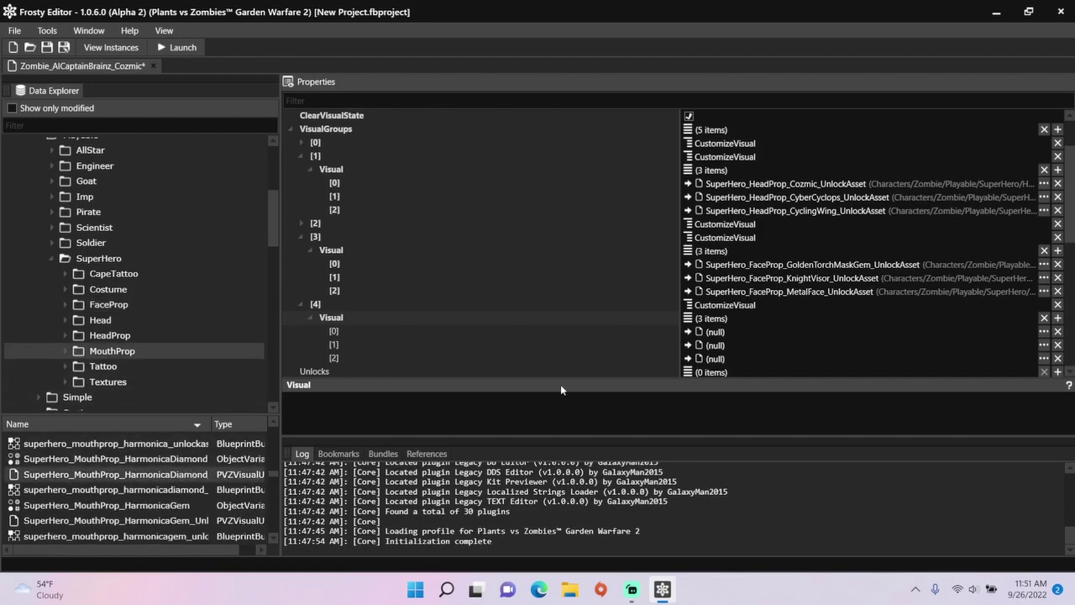
pyautogui.click(688, 332)
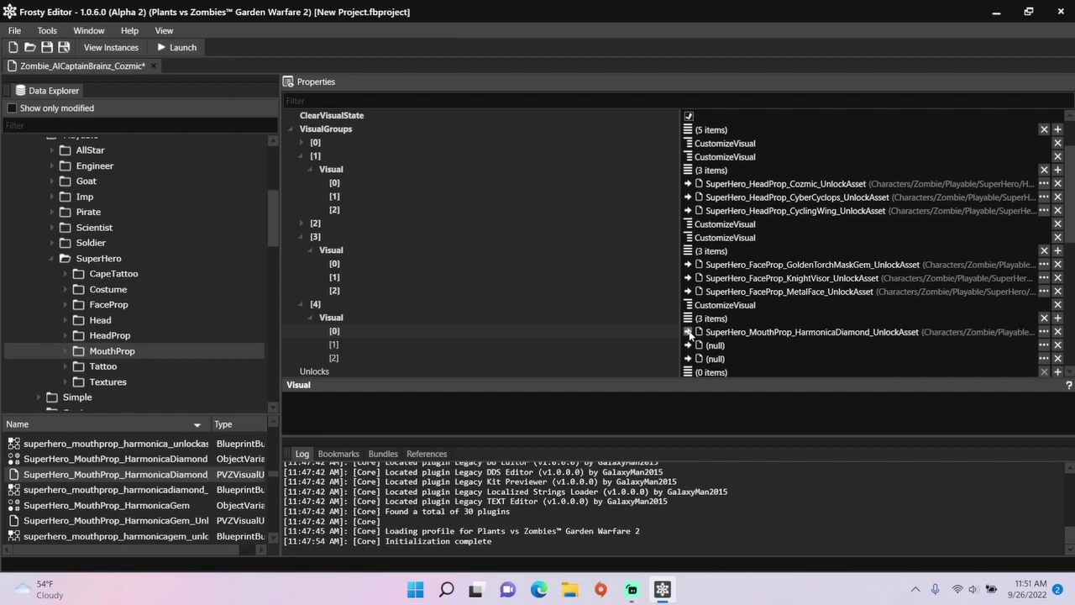
pyautogui.scroll(-3, 201, 476)
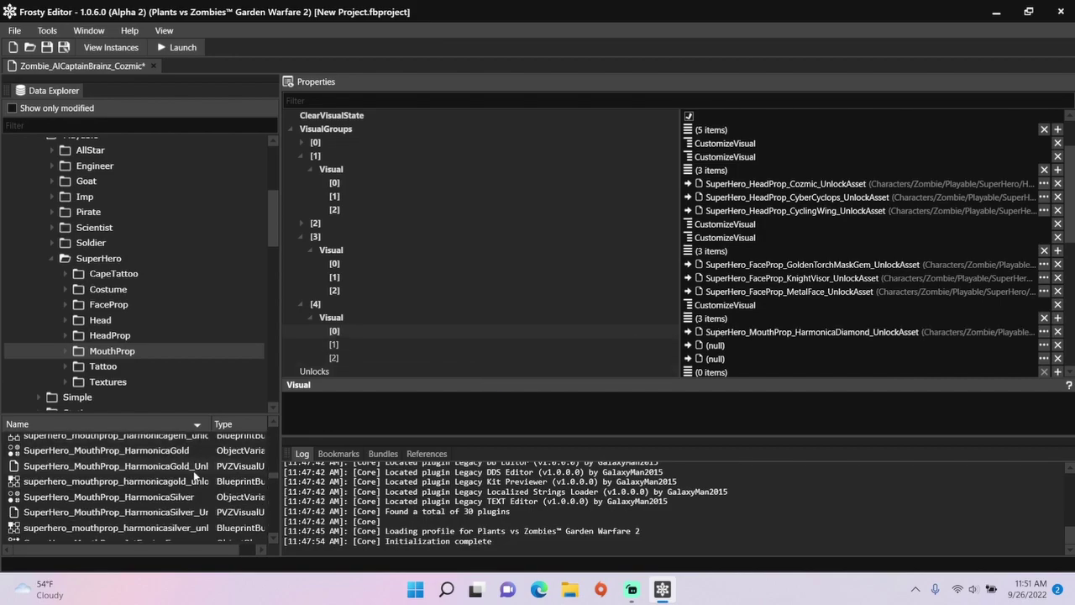
pyautogui.scroll(-2, 194, 476)
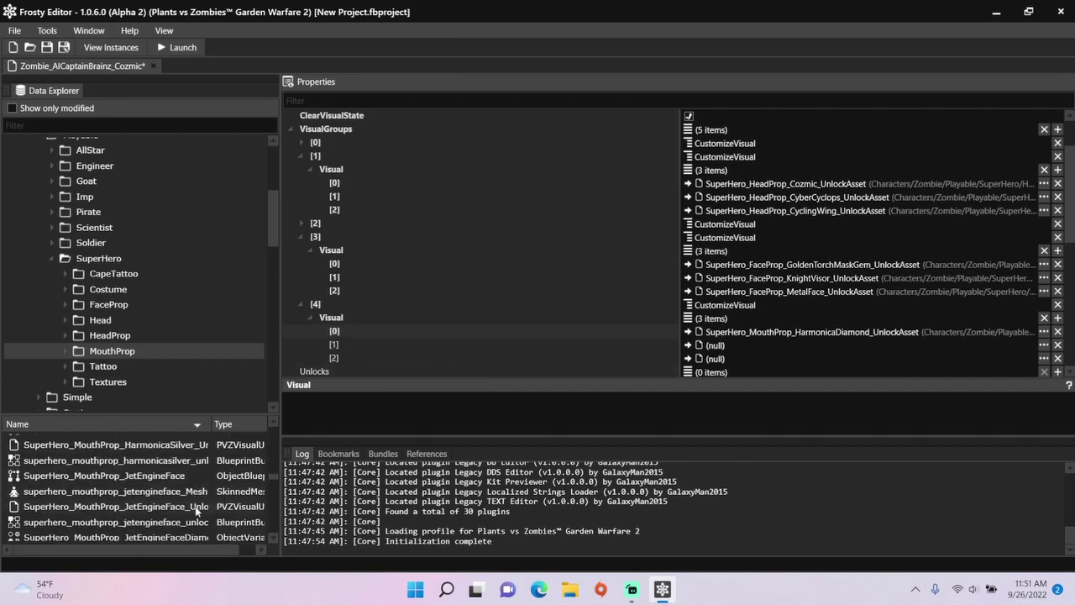
pyautogui.click(688, 346)
pyautogui.scroll(-1, 195, 487)
pyautogui.scroll(-4, 195, 486)
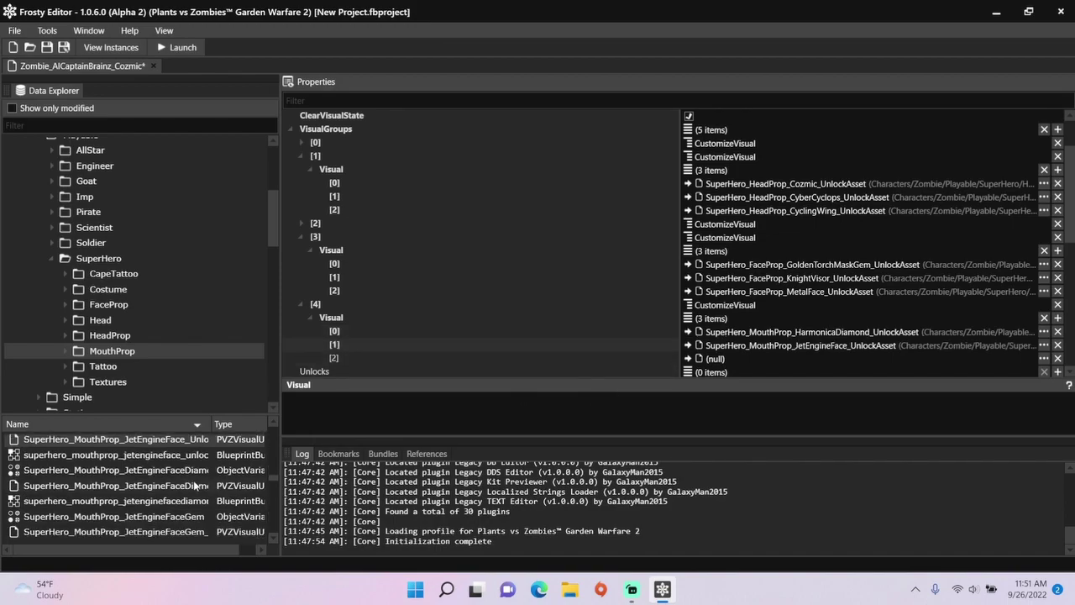
pyautogui.scroll(-2, 196, 484)
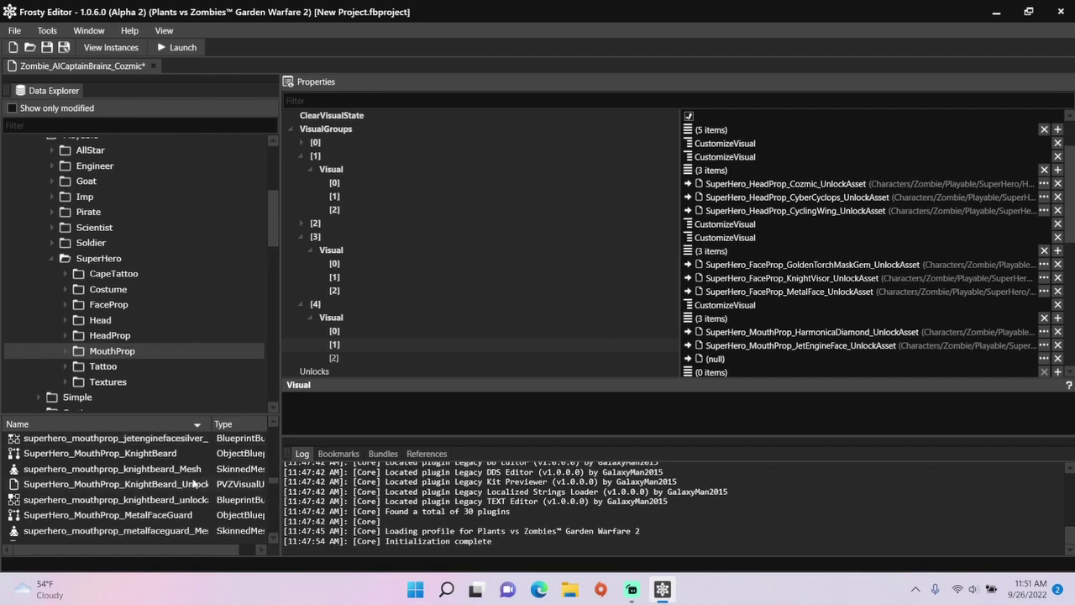
pyautogui.click(193, 483)
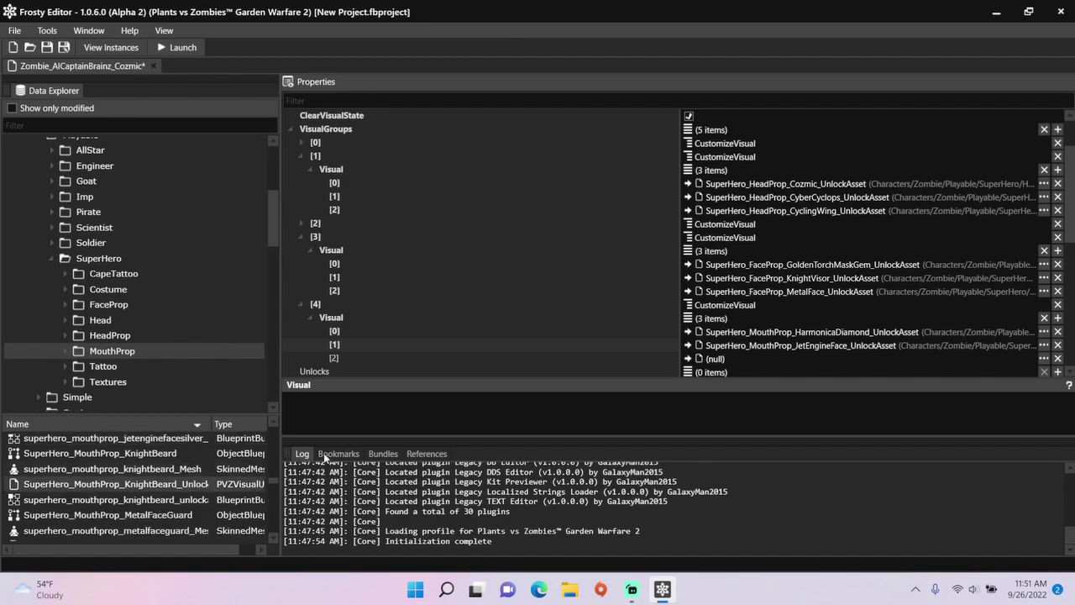
pyautogui.click(688, 358)
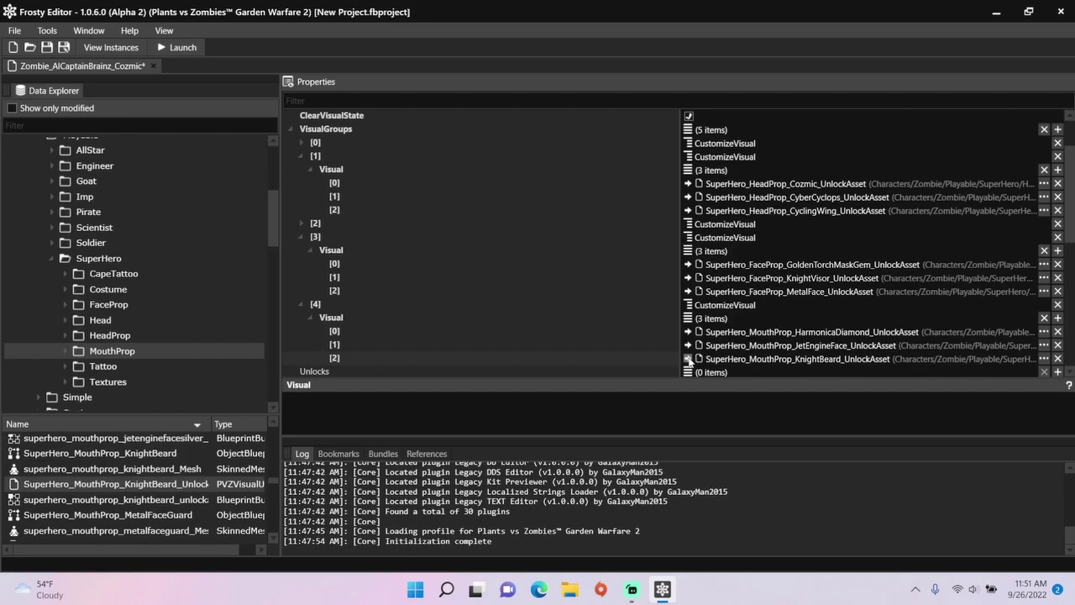
# Save the project under the new name 'RNG Customizations'
pyautogui.hotkey('ctrl', 's')
pyautogui.write('R')
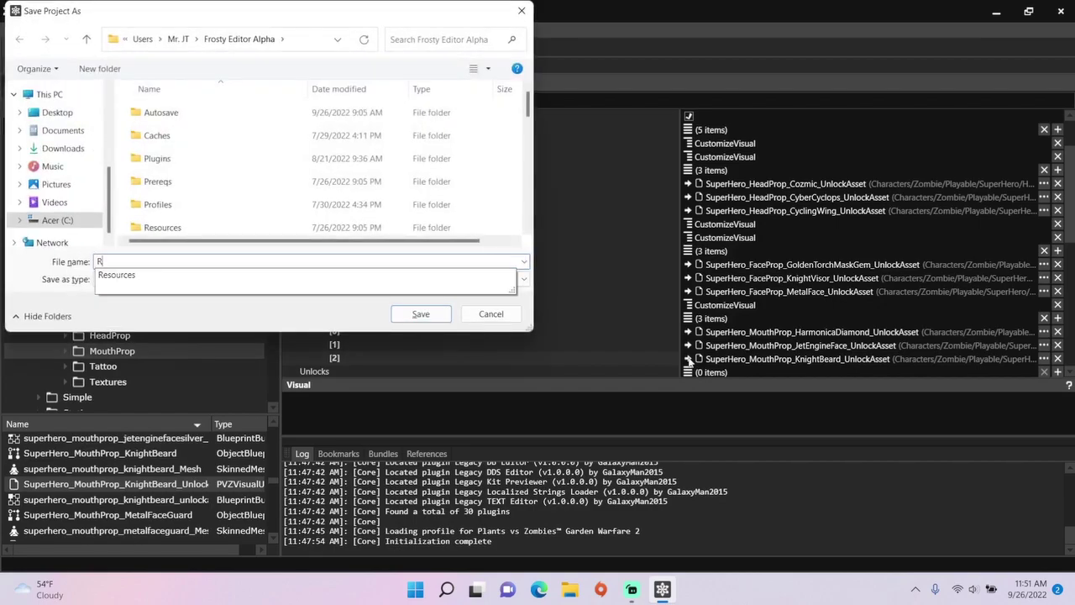
pyautogui.write('NG Cu')
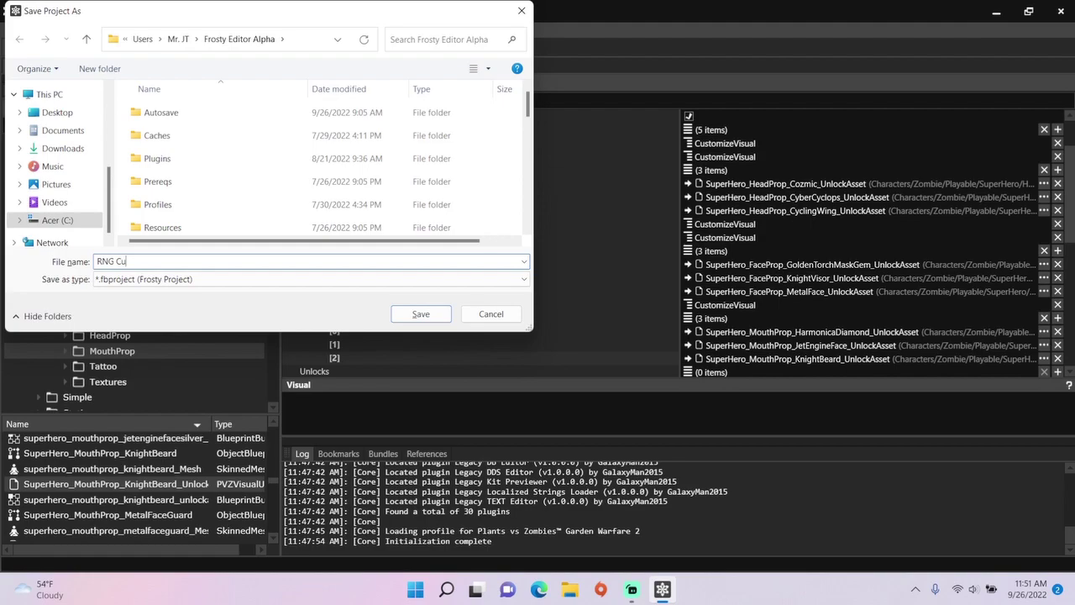
pyautogui.write('stomizations')
pyautogui.click(443, 316)
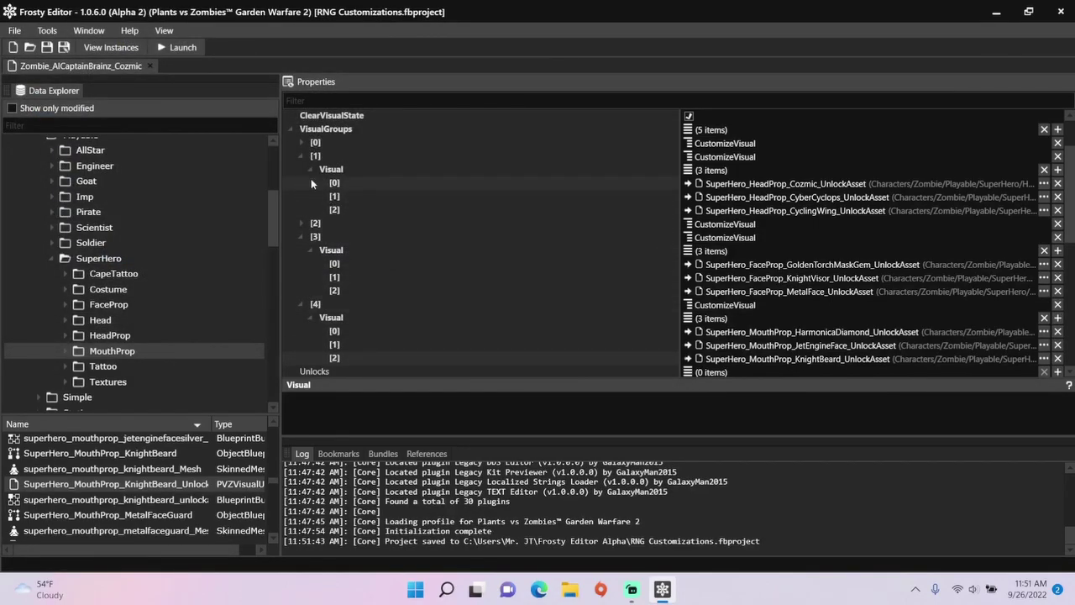
# Launch the modded game and choose Private Play at the Multiplayer Portal
pyautogui.click(185, 48)
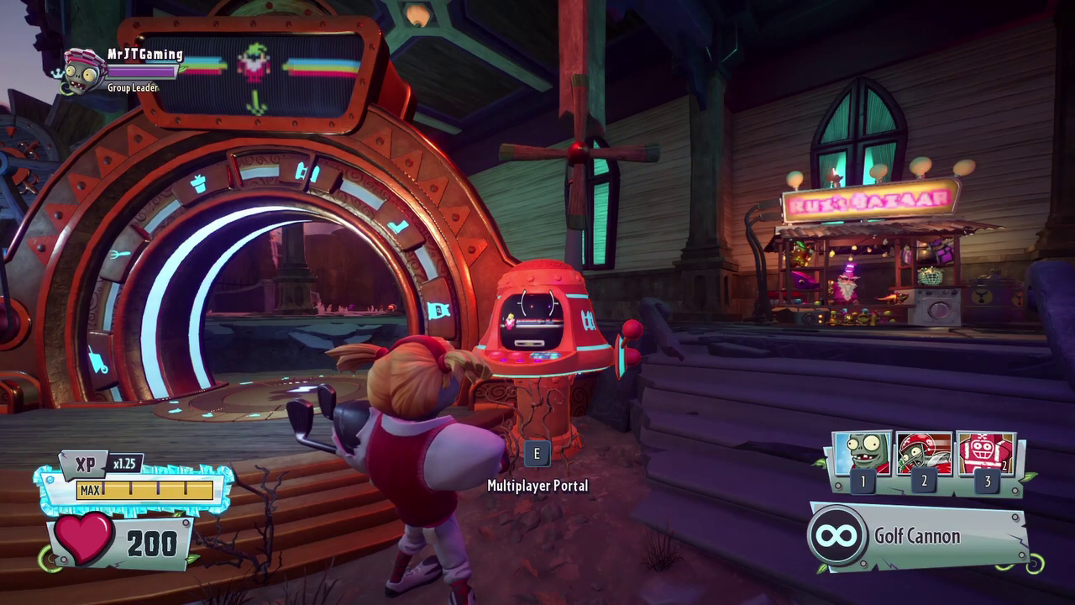
pyautogui.press('e')
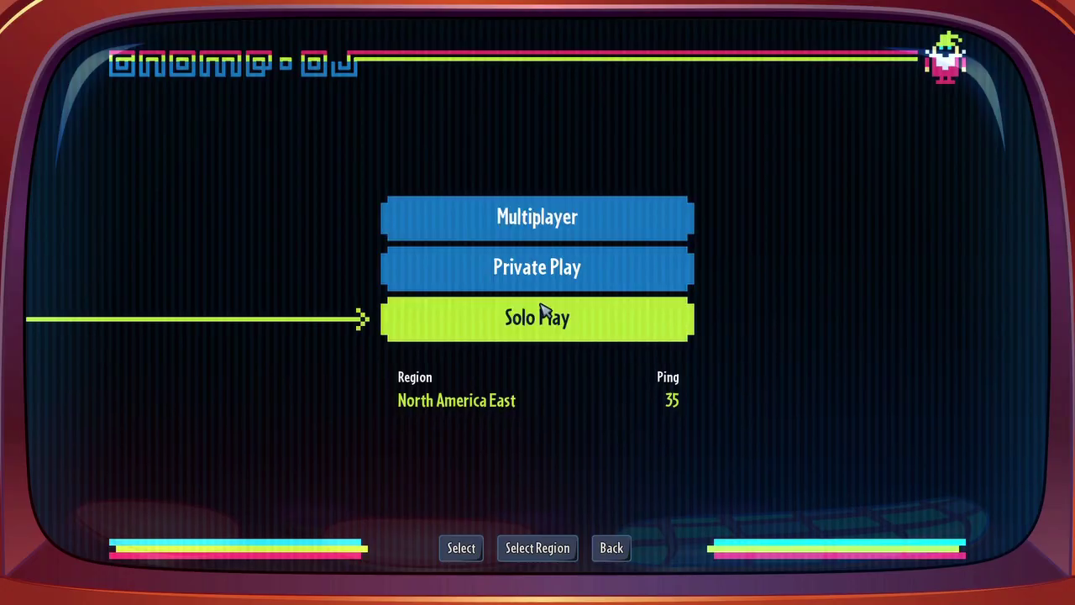
pyautogui.click(555, 287)
# Start a Team Vanquish match on Boney Island with Cosmic Overload as the zombie team
pyautogui.click(464, 124)
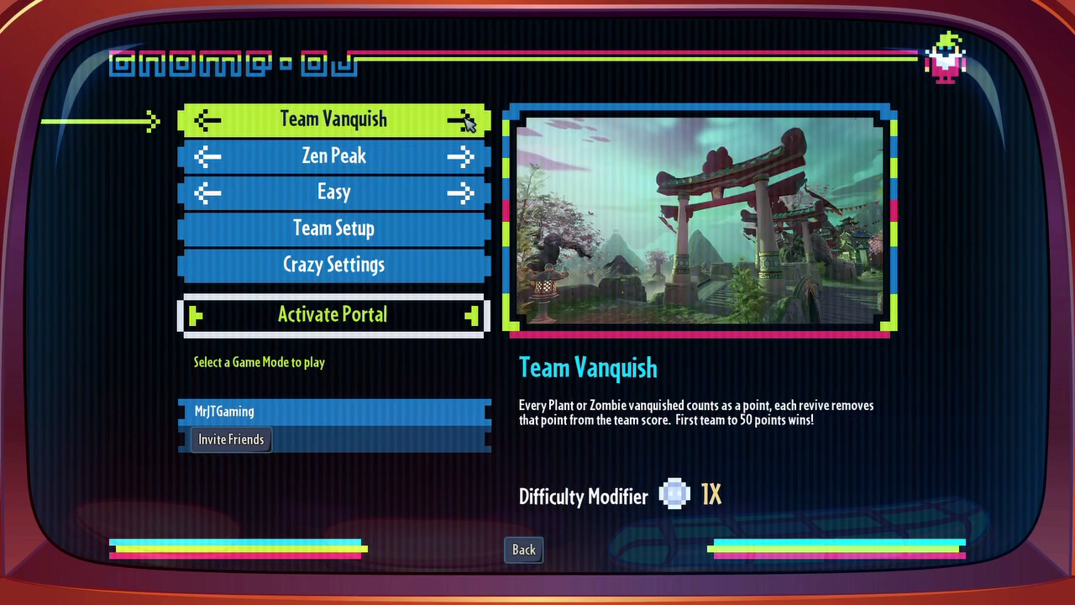
pyautogui.click(465, 158)
pyautogui.click(427, 235)
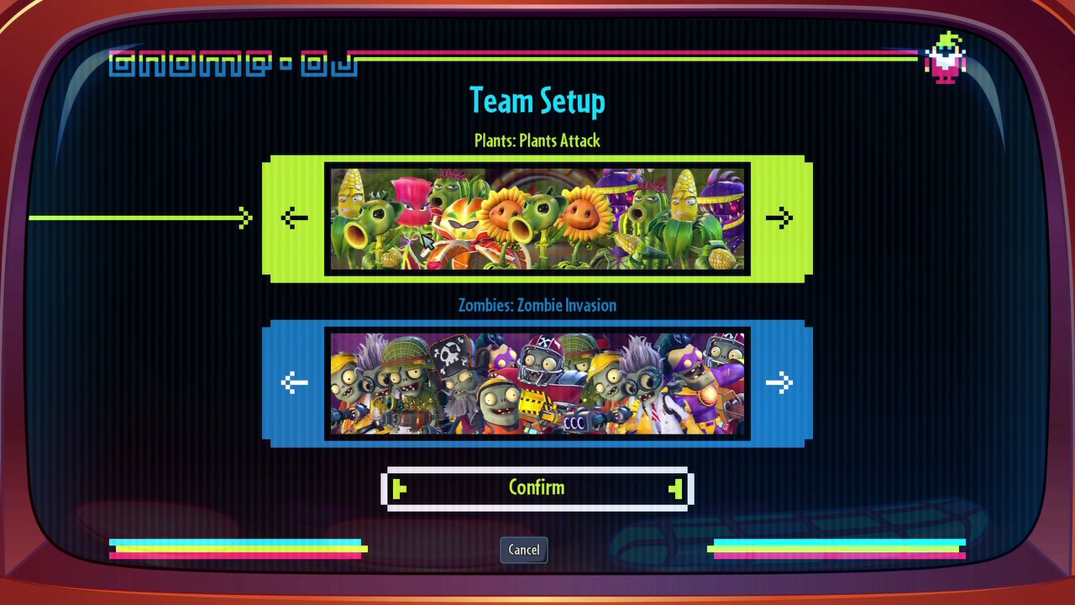
pyautogui.click(296, 383)
pyautogui.click(296, 382)
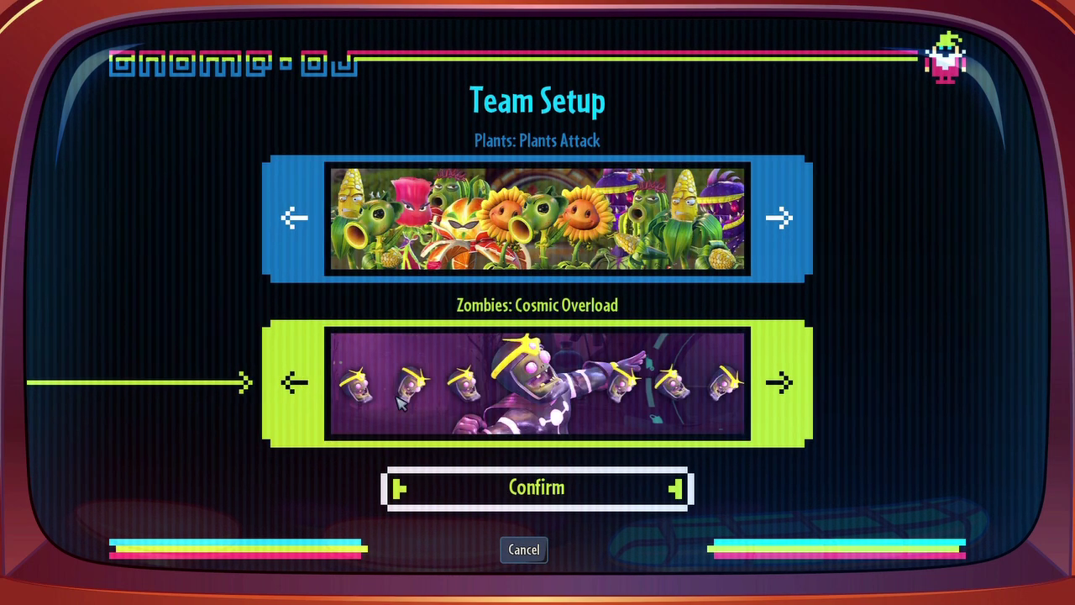
pyautogui.click(494, 492)
pyautogui.click(440, 331)
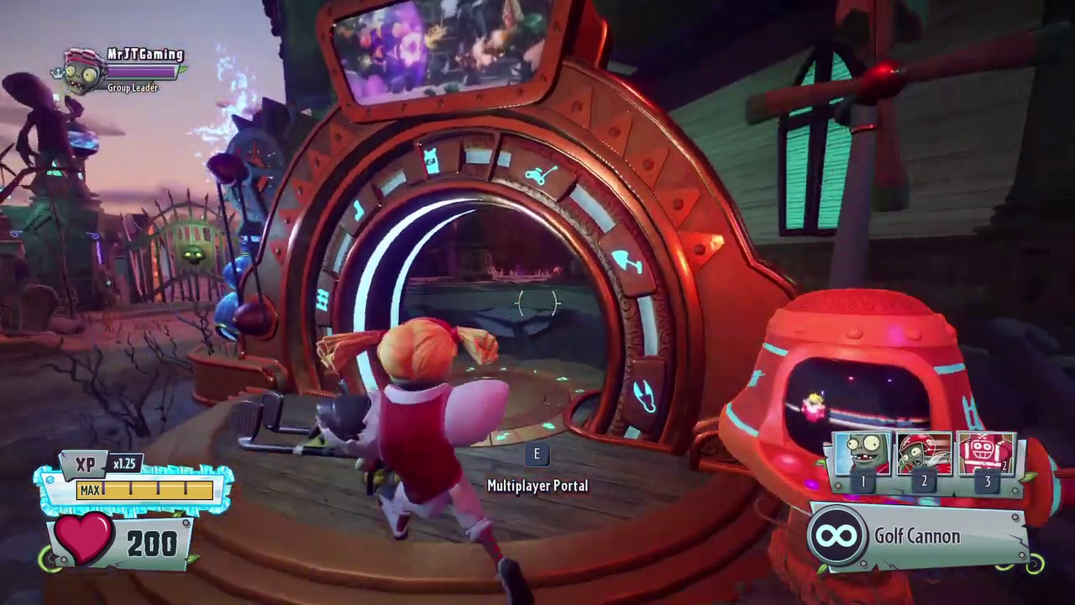